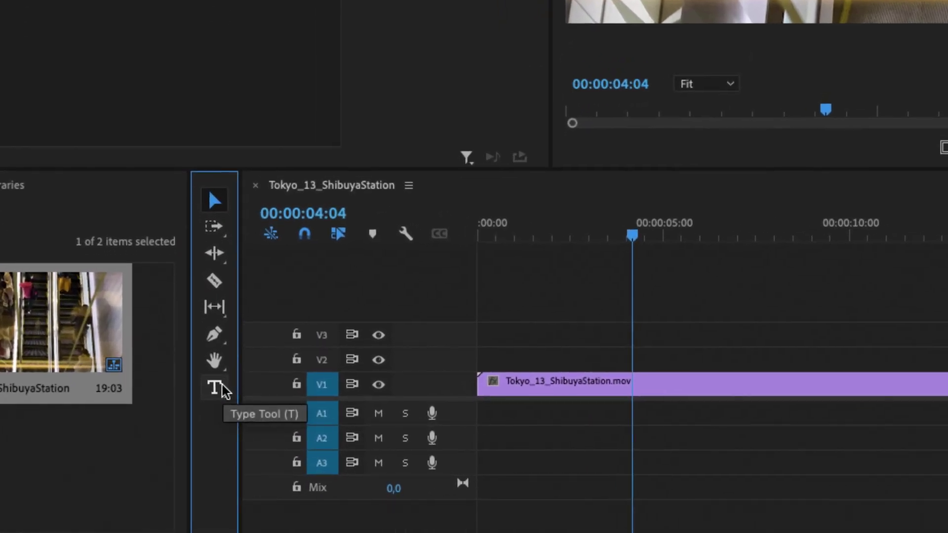
Add a 'TOKYO' text layer over the escalator footage with the Type Tool.
left_click(217, 388)
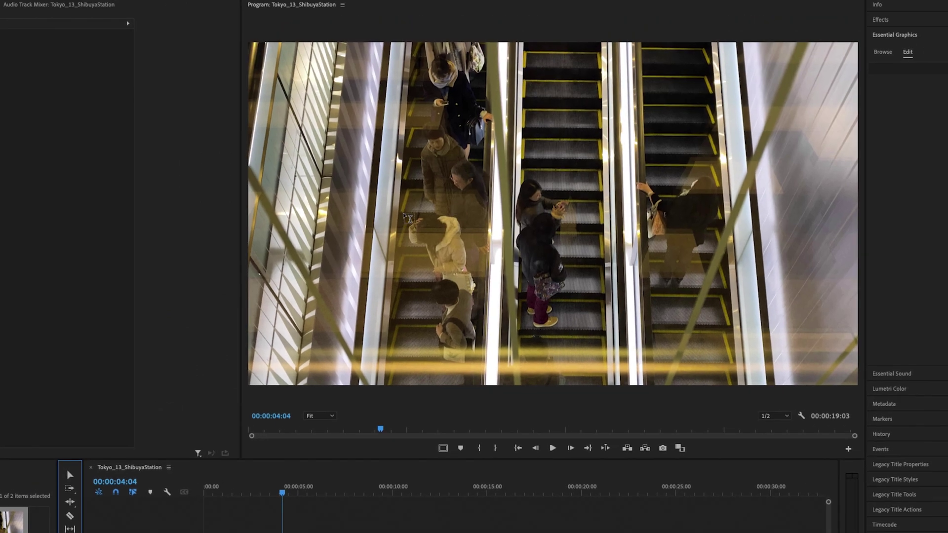
left_click(408, 218)
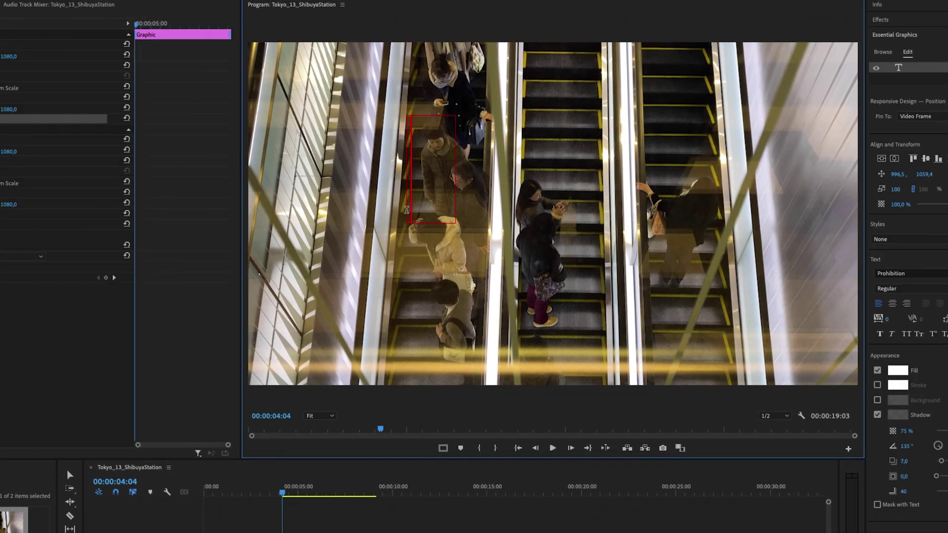
type("TOKYO")
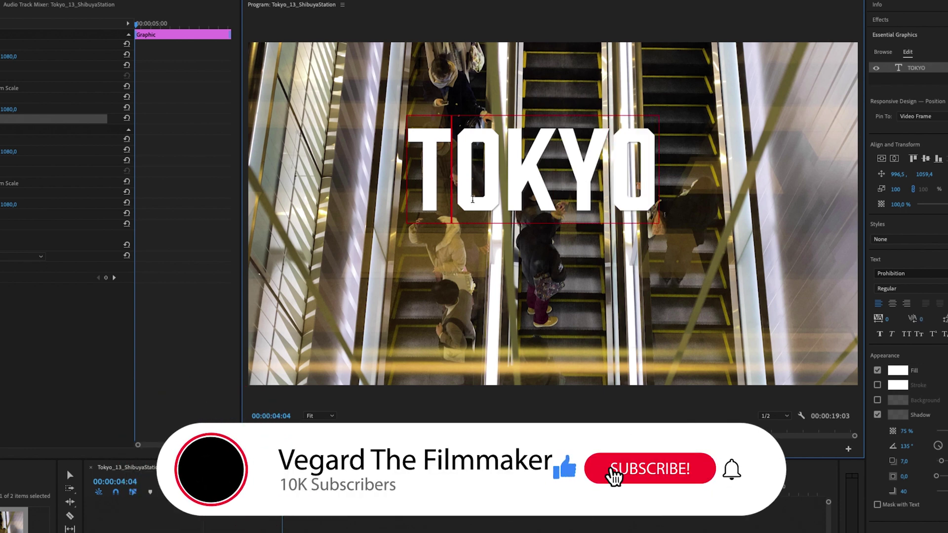
Select the TOKYO text and centre it in the frame using Essential Graphics alignment.
double_click(472, 199)
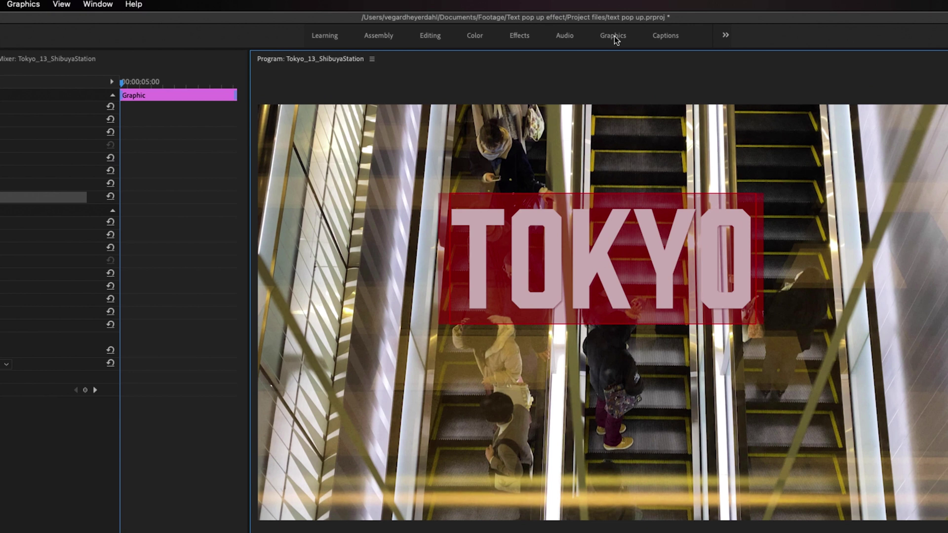
left_click(110, 4)
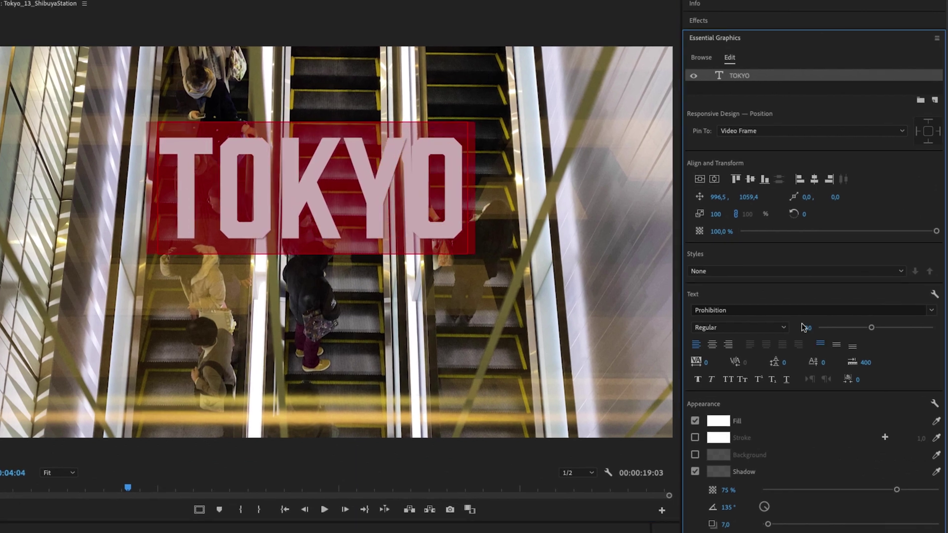
left_click(700, 179)
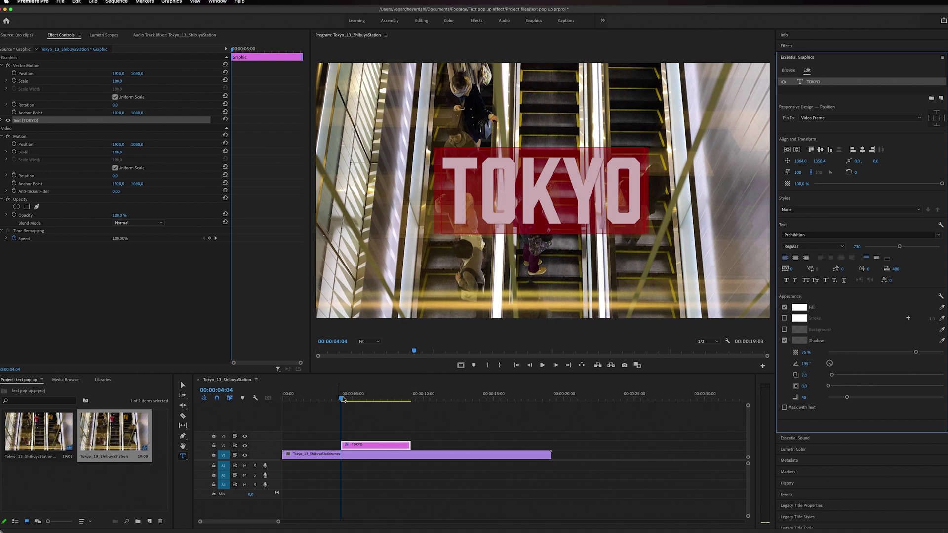
Play the sequence from just before the title to preview it.
left_click(331, 399)
key("space")
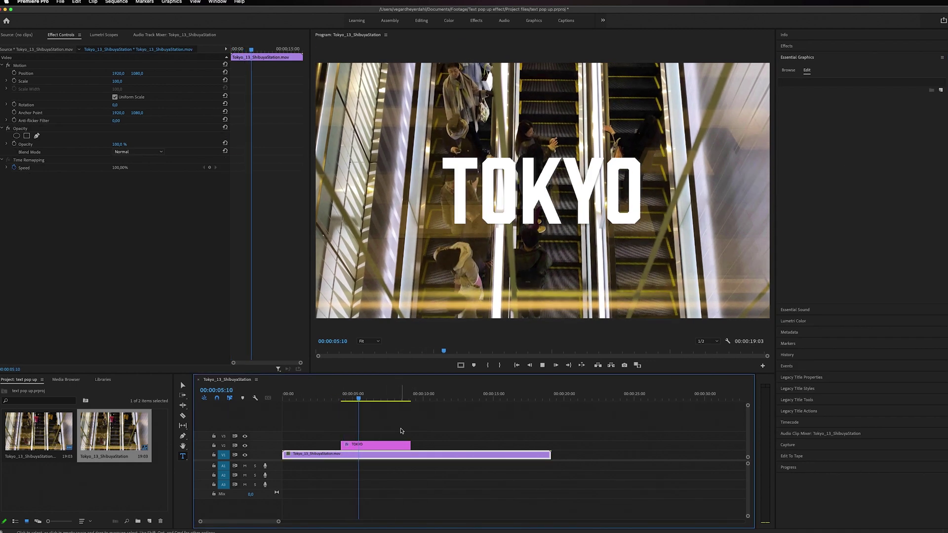
key("space")
Show the TOKYO graphic's motion properties and return the playhead to 00:00:04:04.
left_click(396, 447)
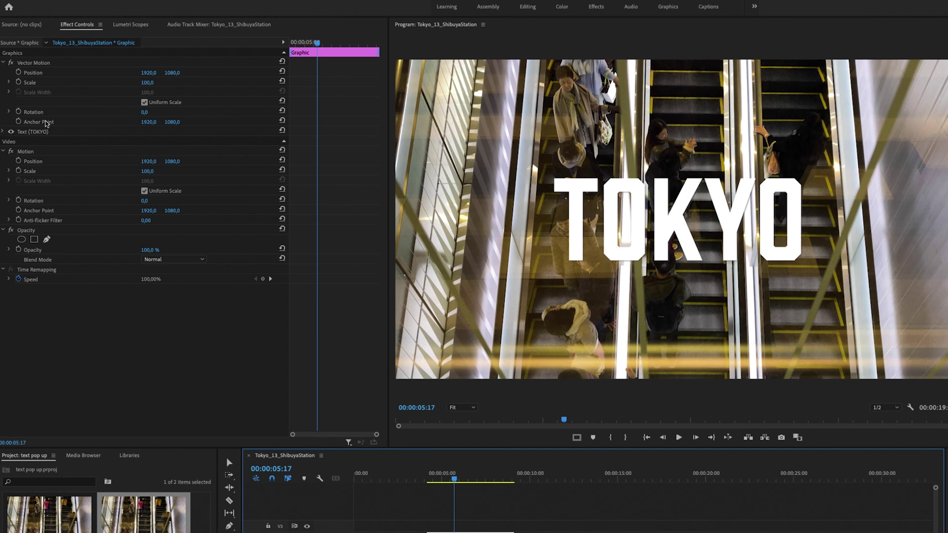
left_click(46, 123)
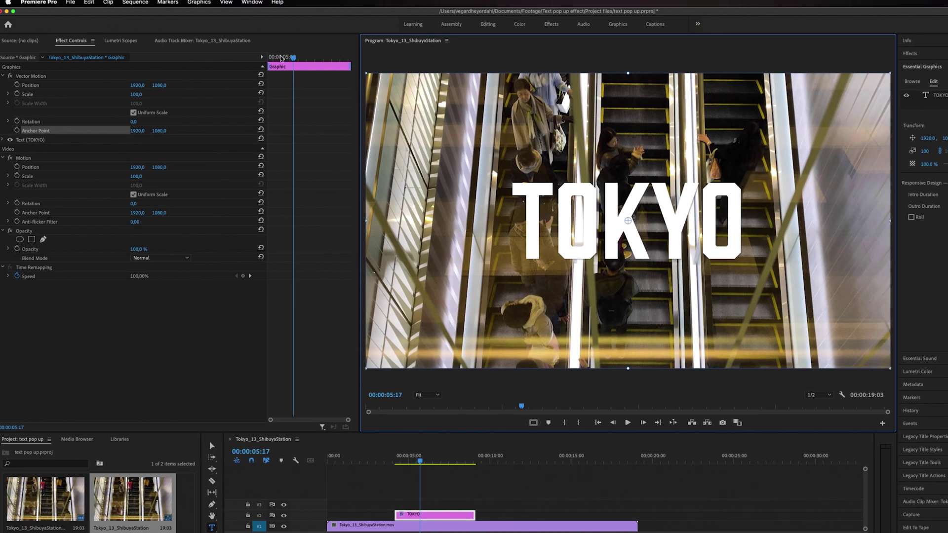
left_click_drag(281, 58, 258, 63)
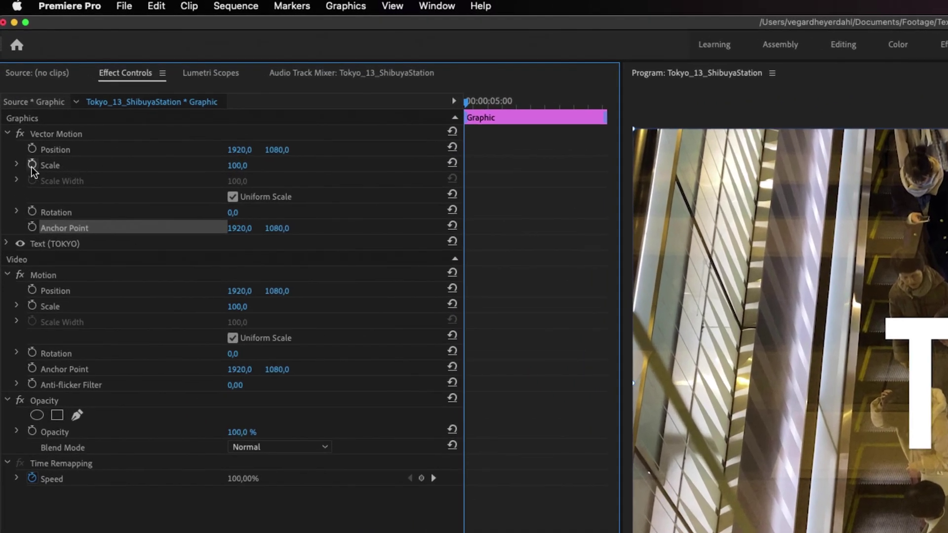
Start scale keyframing at 0, then add a 130 scale keyframe a few frames later.
left_click(32, 164)
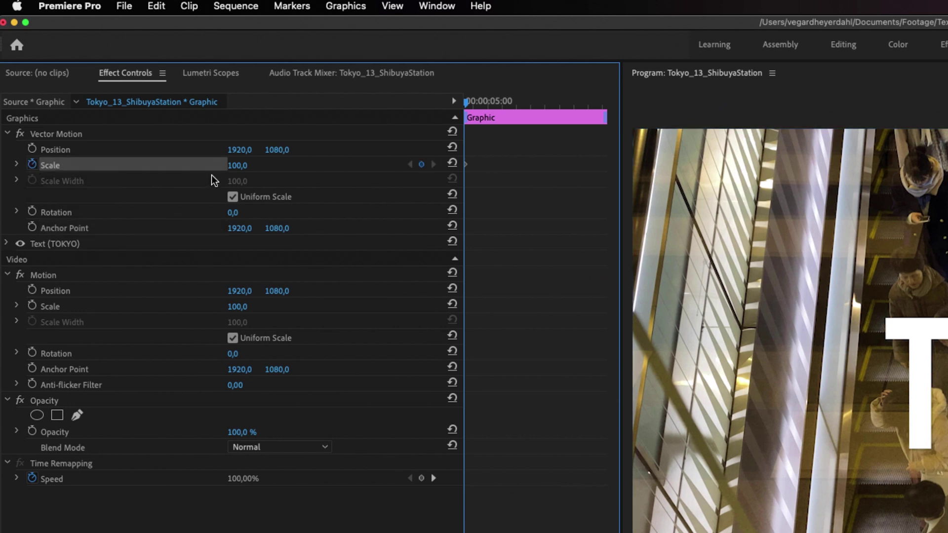
left_click_drag(237, 166, 248, 164)
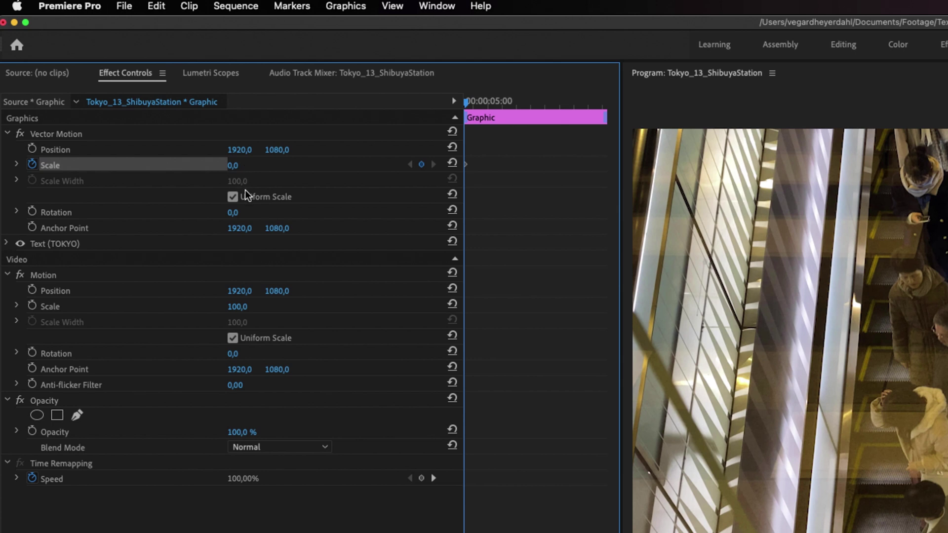
key("space")
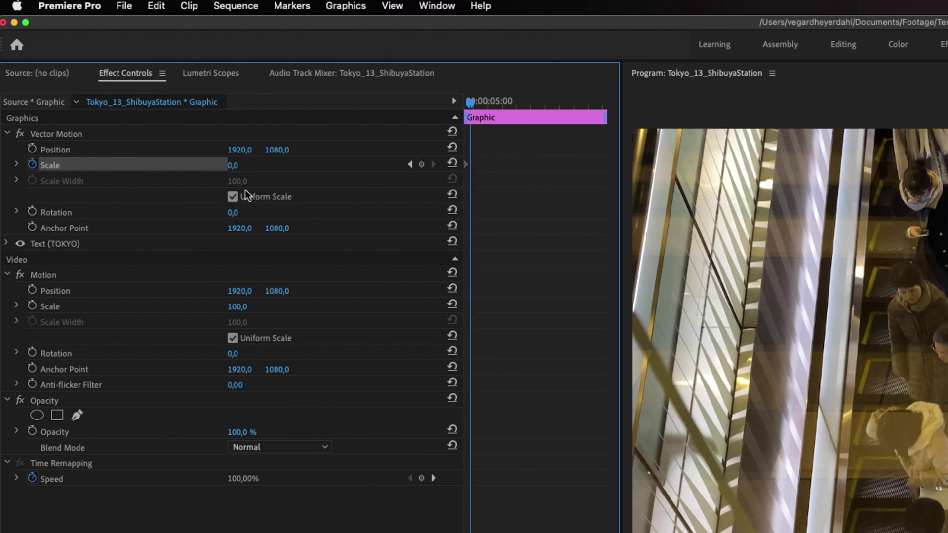
left_click(237, 168)
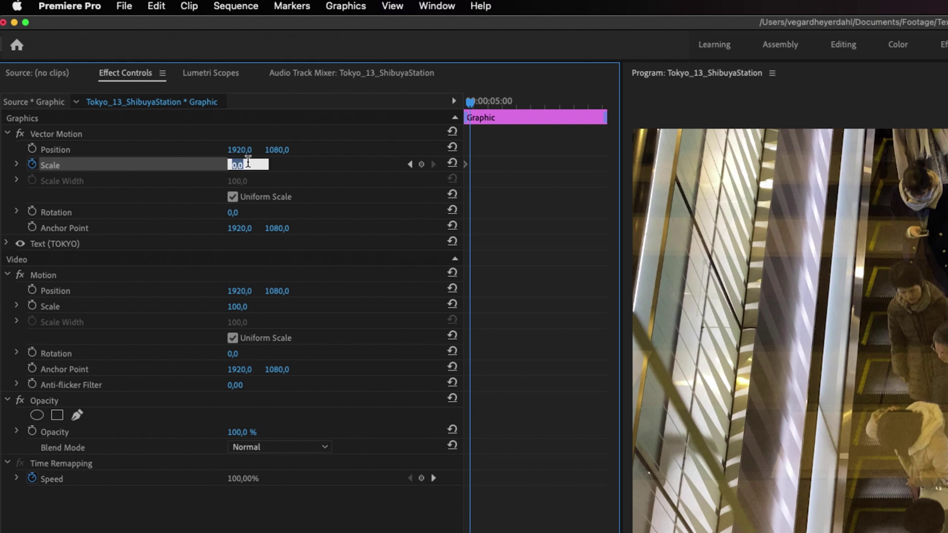
type("130")
key("Return")
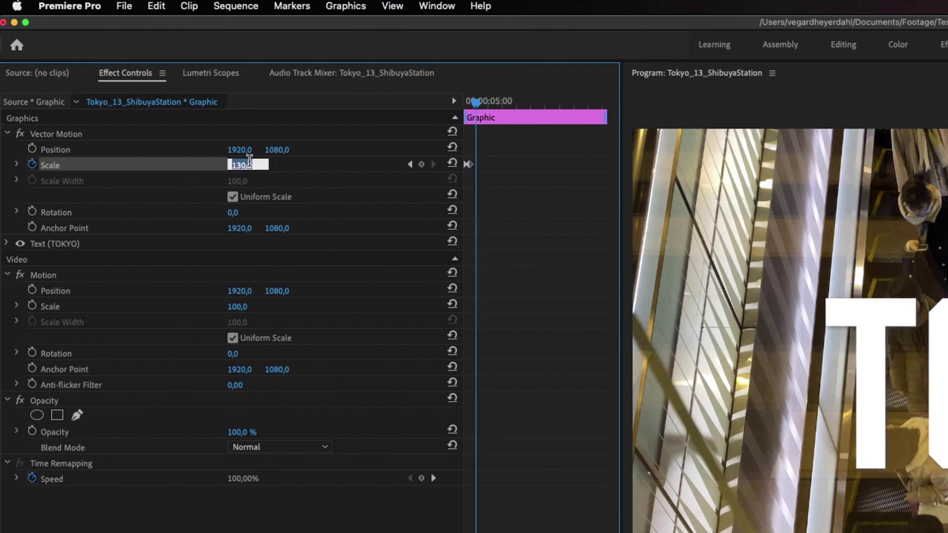
Add scale keyframes at 90 and then 100 a few frames further on.
type("90")
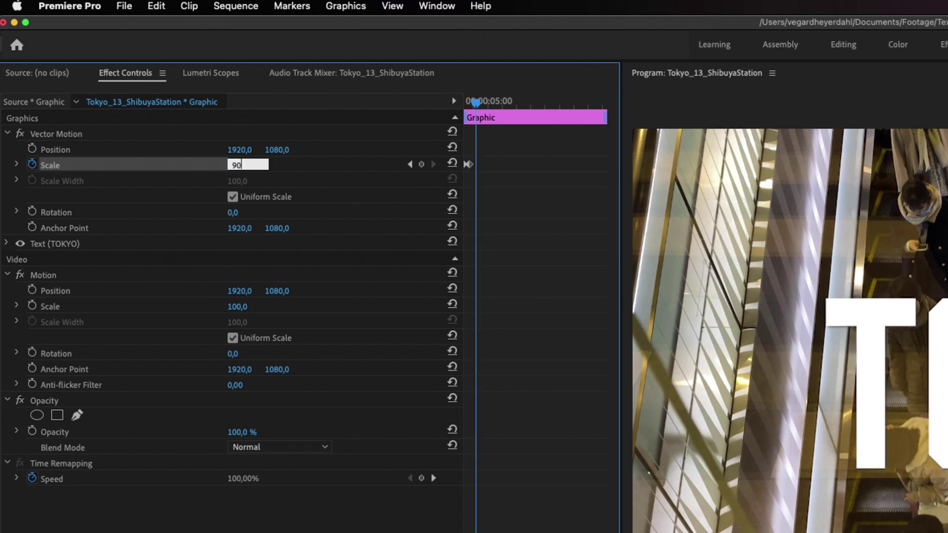
key("Return")
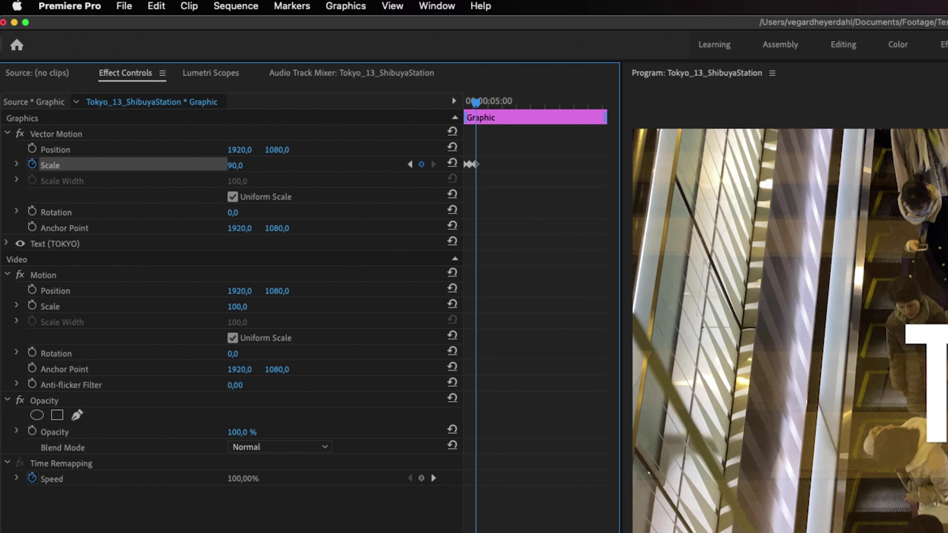
key("space")
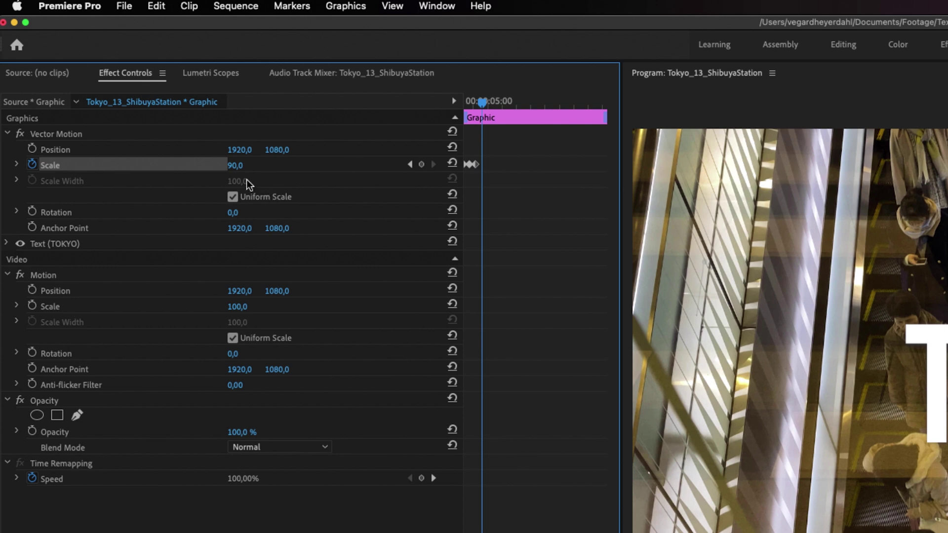
left_click(240, 165)
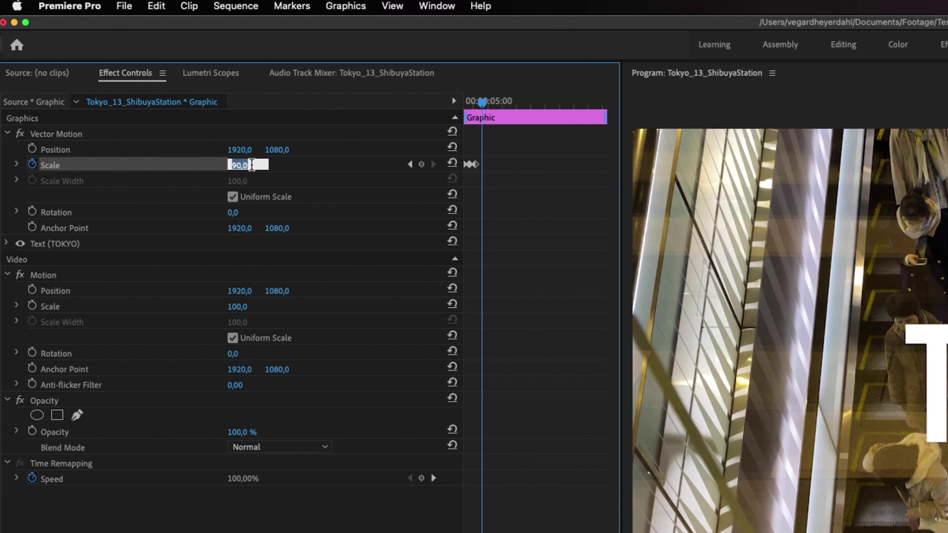
type("100")
key("Return")
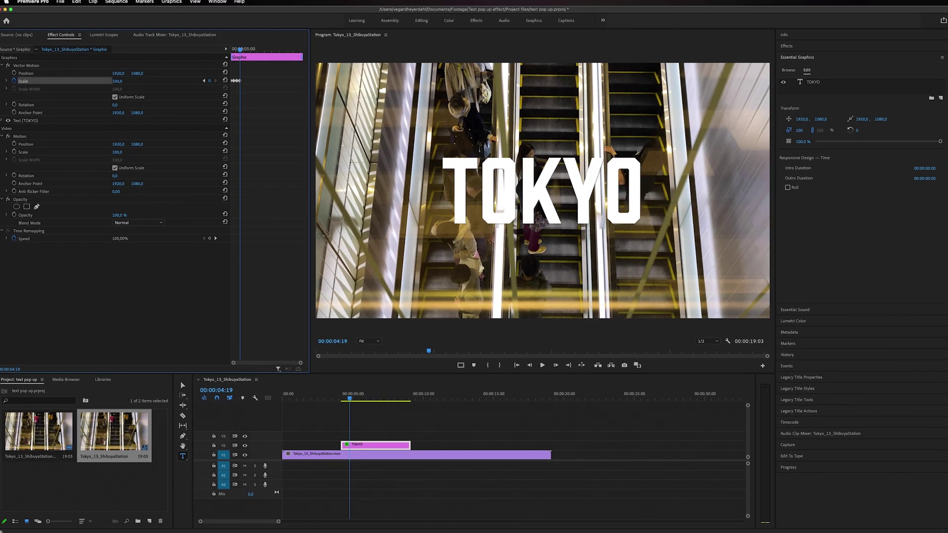
Preview the animation, then add a 100 scale keyframe at 00:00:07:14.
left_click(340, 399)
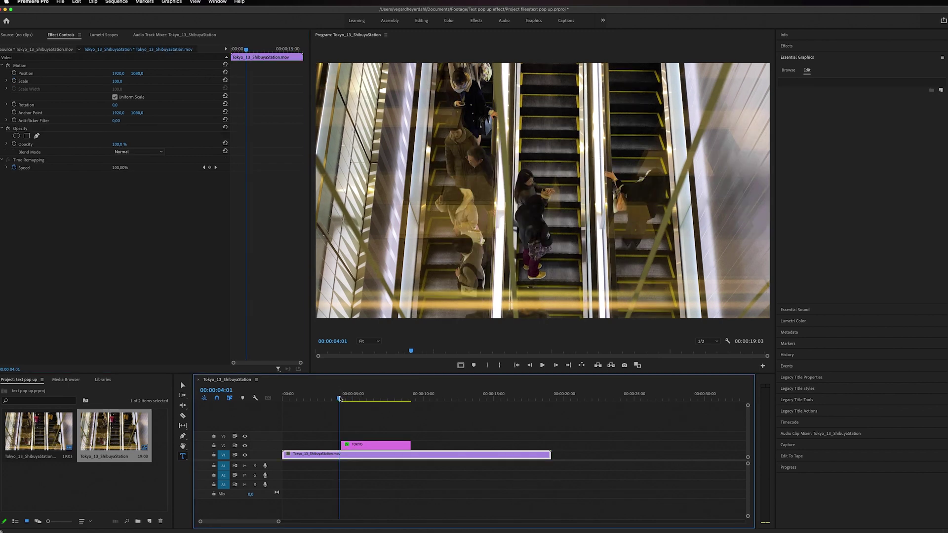
key("space")
key("space")
left_click(366, 444)
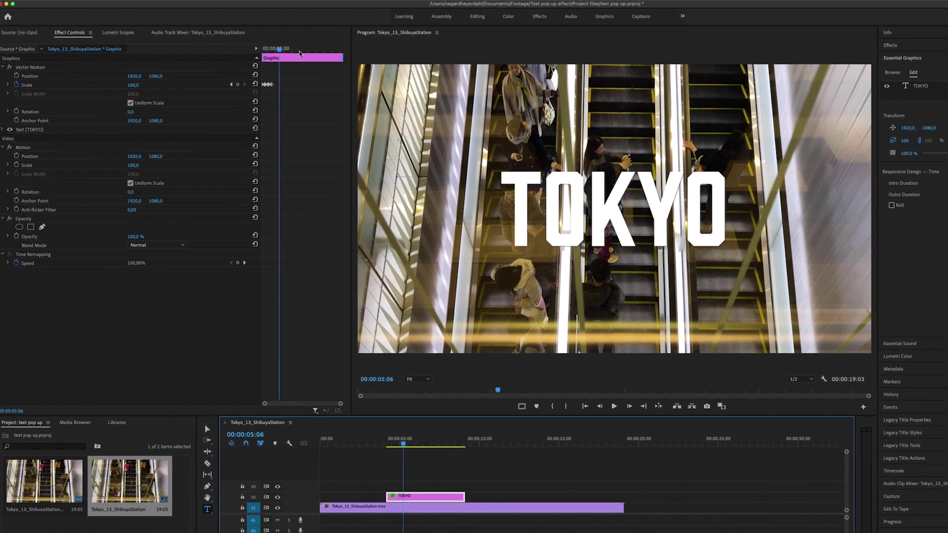
left_click_drag(269, 49, 280, 50)
left_click_drag(418, 49, 419, 49)
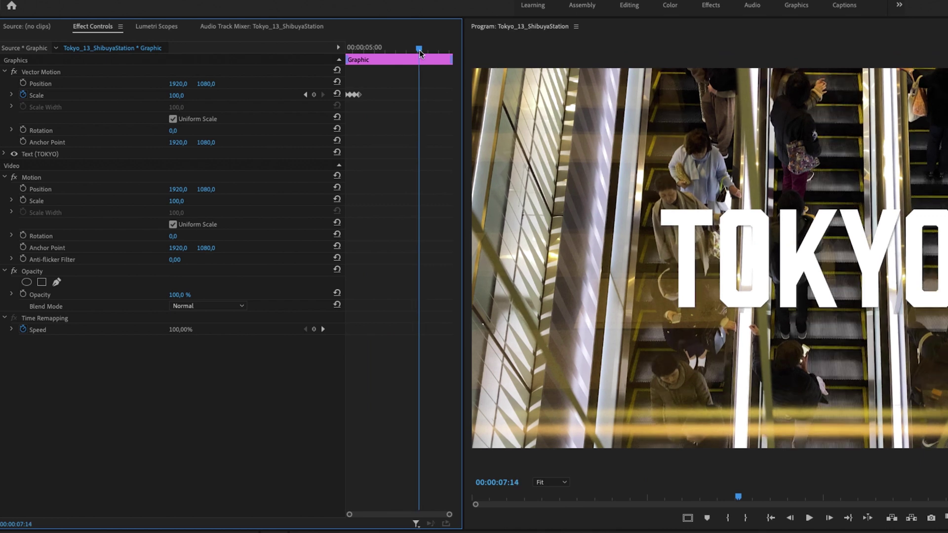
left_click(312, 96)
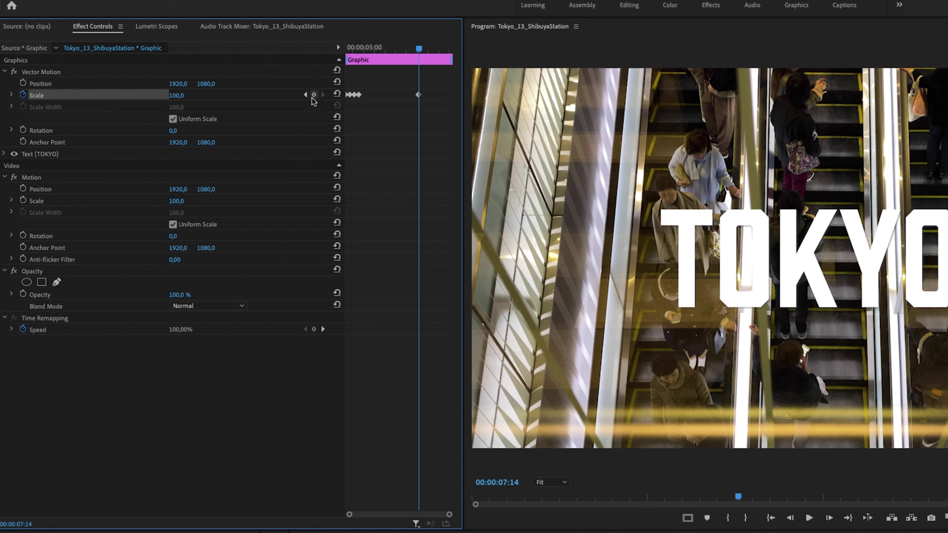
Add scale keyframes of 130 at 07:19 and 0 at 08:00, then select the outro keyframes.
key("Right")
key("Right")
key("Right")
key("Right")
key("Right")
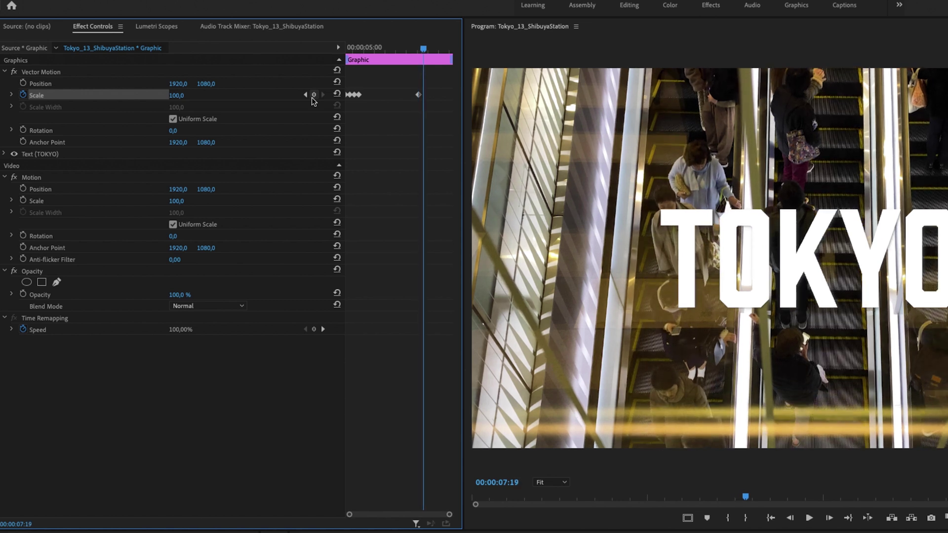
left_click(182, 96)
type("13")
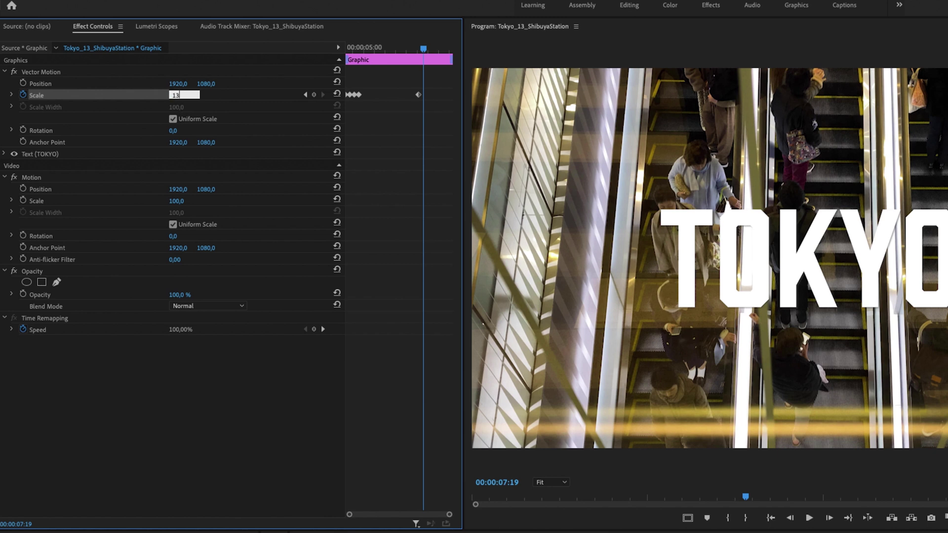
type("0")
key("Return")
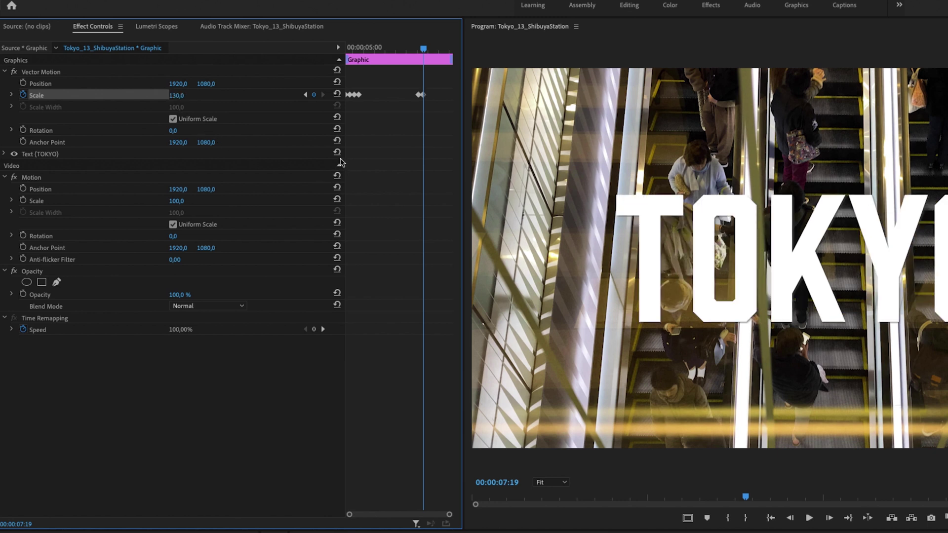
key("Right")
key("Right")
key("Right")
key("Right")
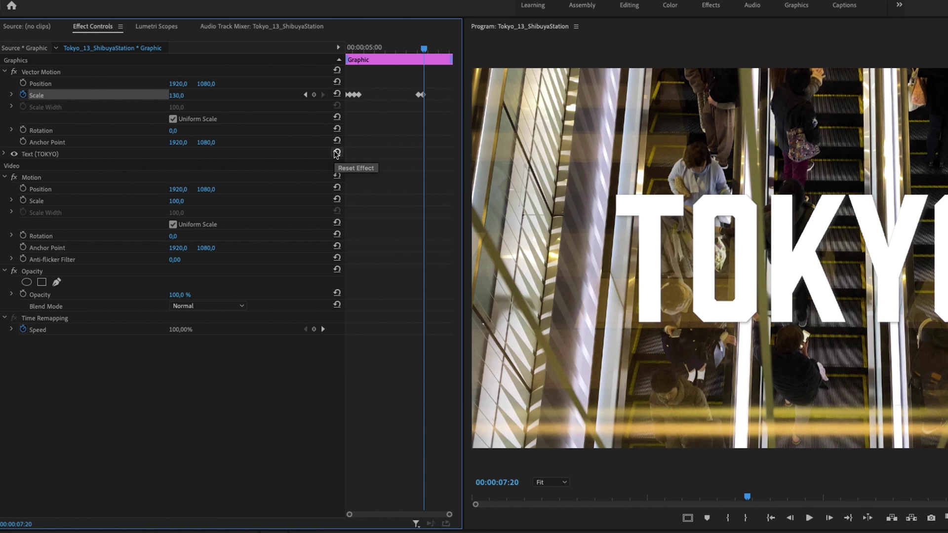
key("Right")
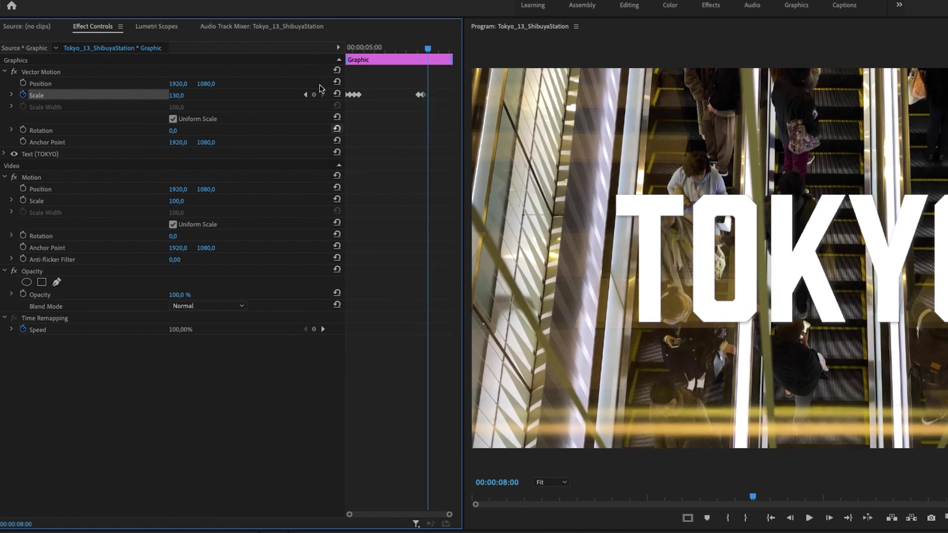
left_click_drag(178, 96, 148, 95)
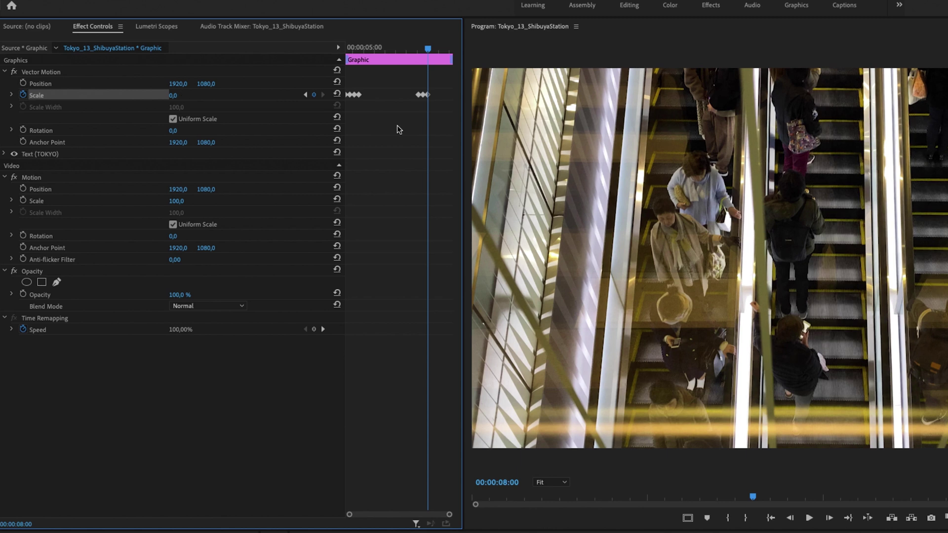
left_click_drag(442, 108, 423, 84)
Apply Bezier interpolation to the outro scale keyframes, then to the intro scale keyframes.
right_click(427, 98)
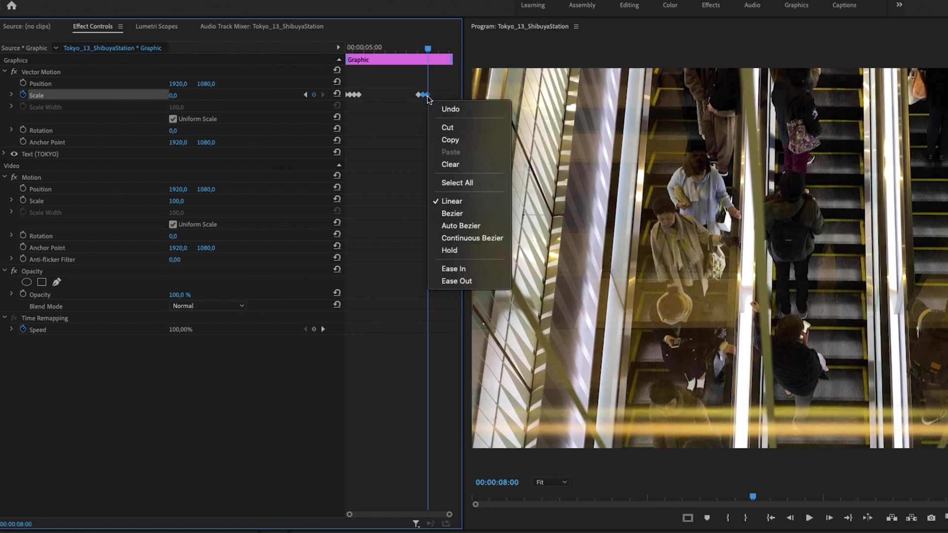
left_click(449, 214)
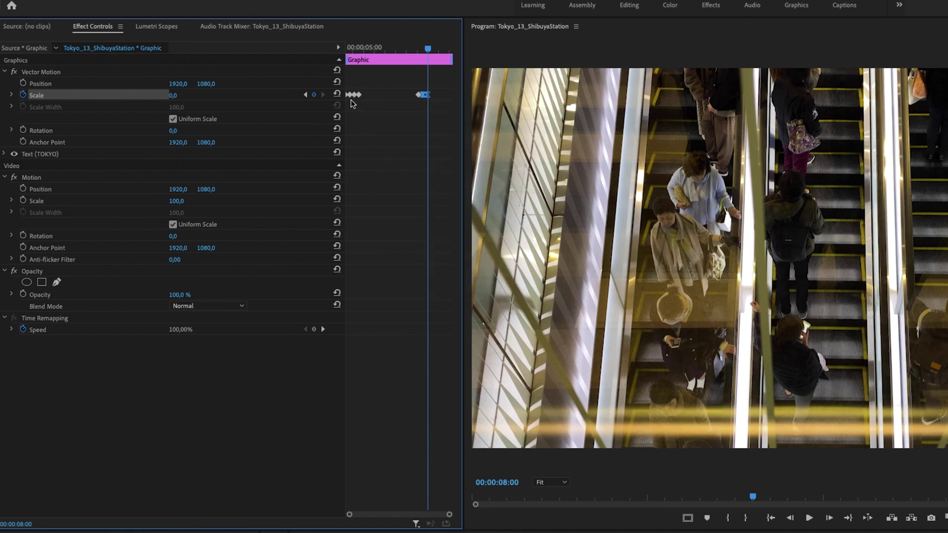
left_click(348, 56)
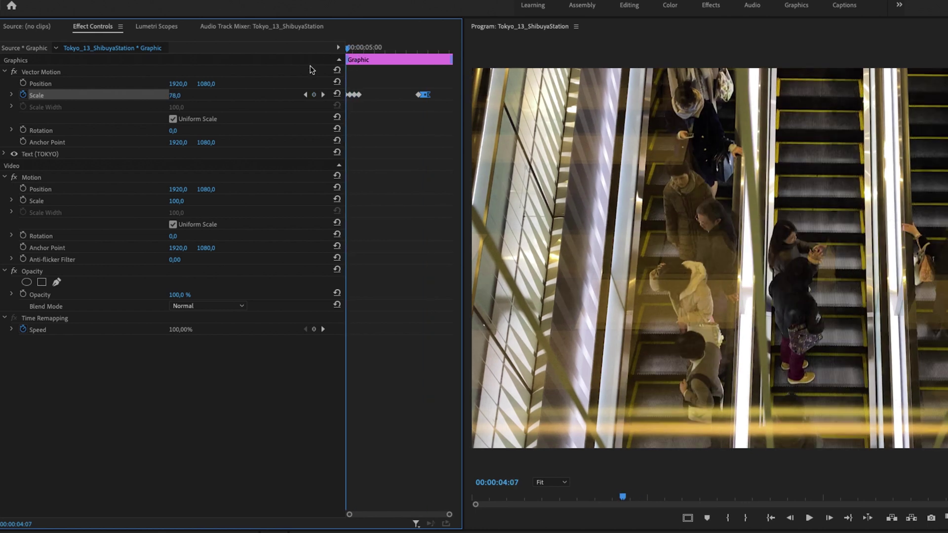
left_click_drag(448, 514, 431, 522)
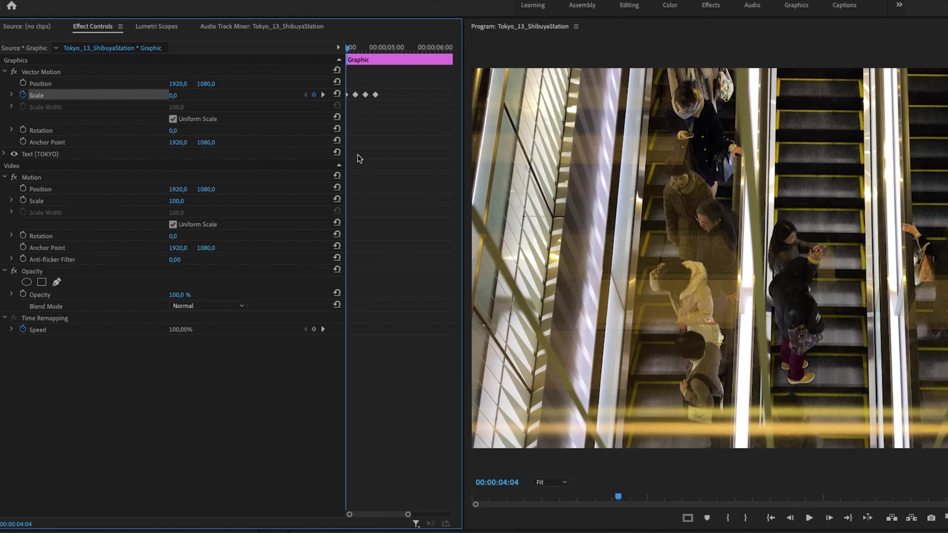
left_click_drag(369, 75, 343, 106)
right_click(358, 98)
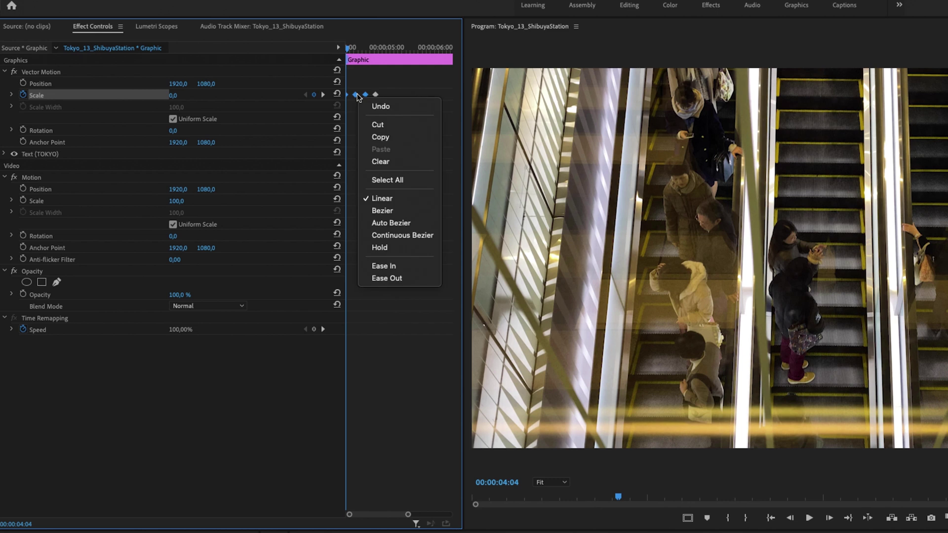
left_click(400, 210)
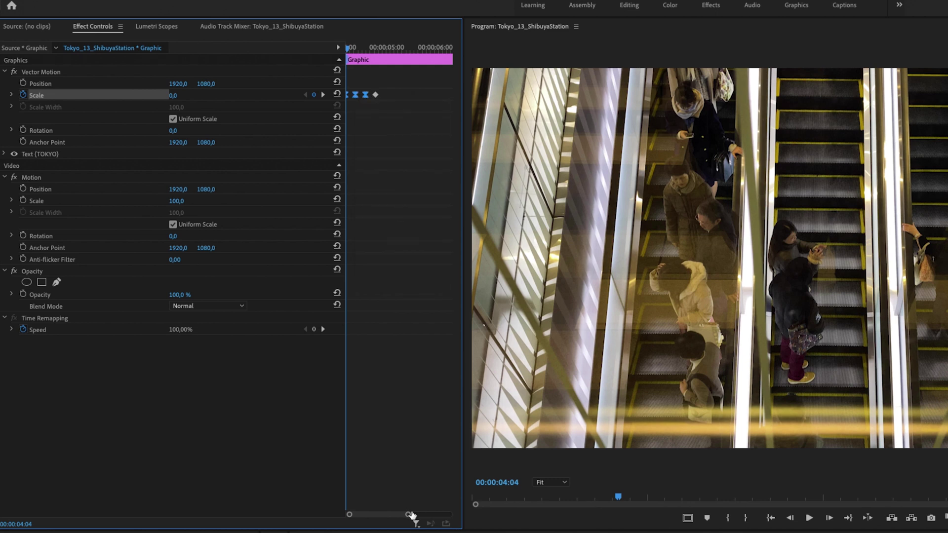
left_click_drag(409, 513, 446, 514)
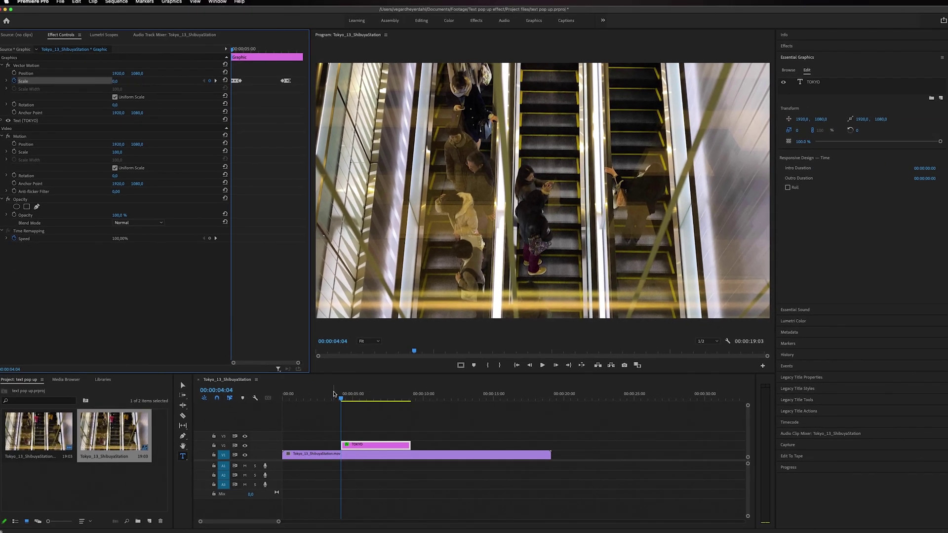
Play from just before the title to check the eased TOKYO pop-in and pop-out.
left_click(334, 394)
key("space")
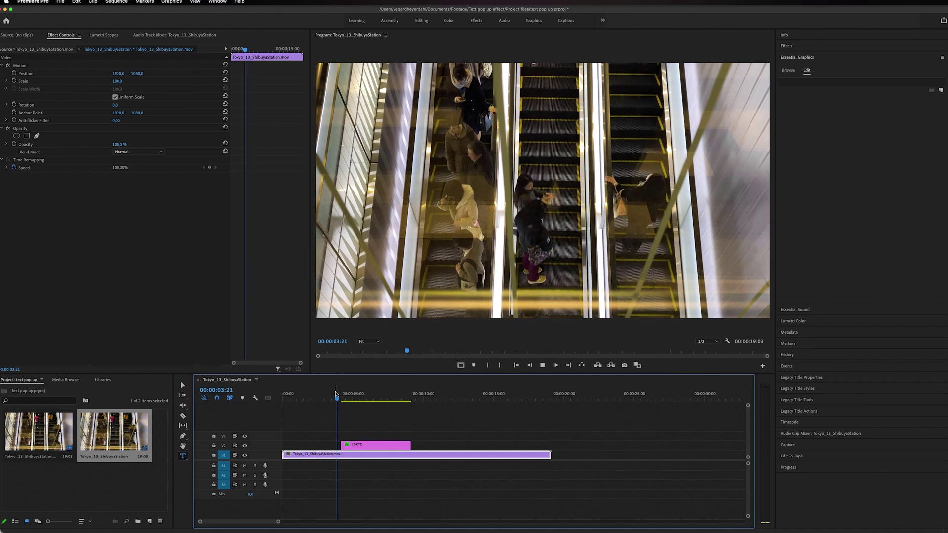